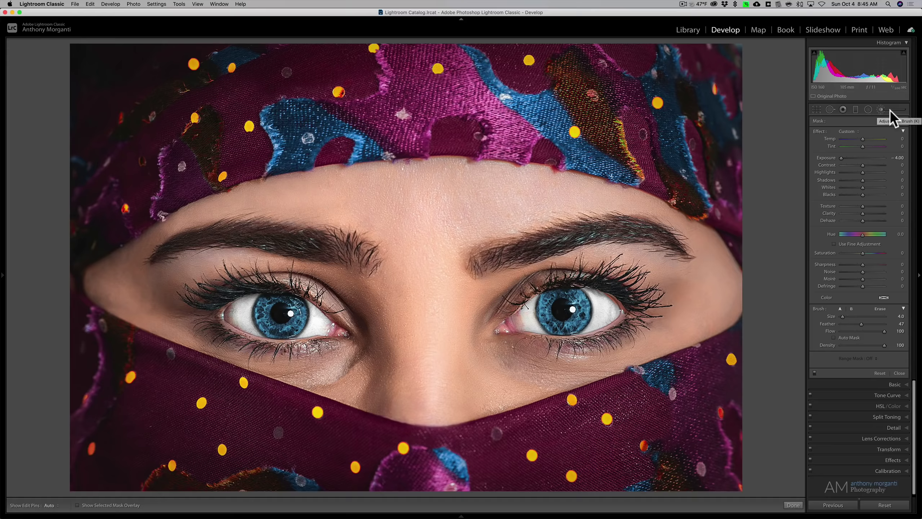
Switch from the Radial Filter to the Graduated Filter tool, with Exposure at −4.00.
left_click(868, 110)
left_click(855, 109)
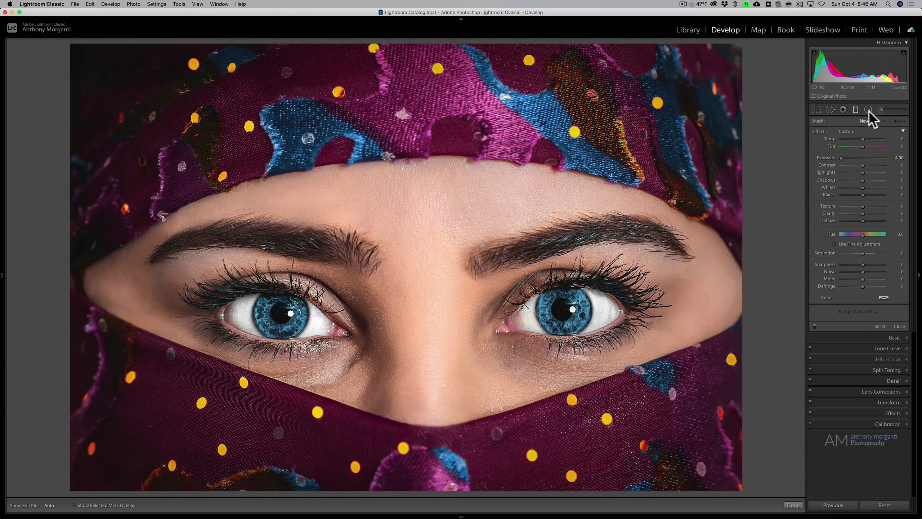
With the Adjustment Brush and pins hidden, paint the right iris nearly black at Exposure −4.00.
left_click(884, 109)
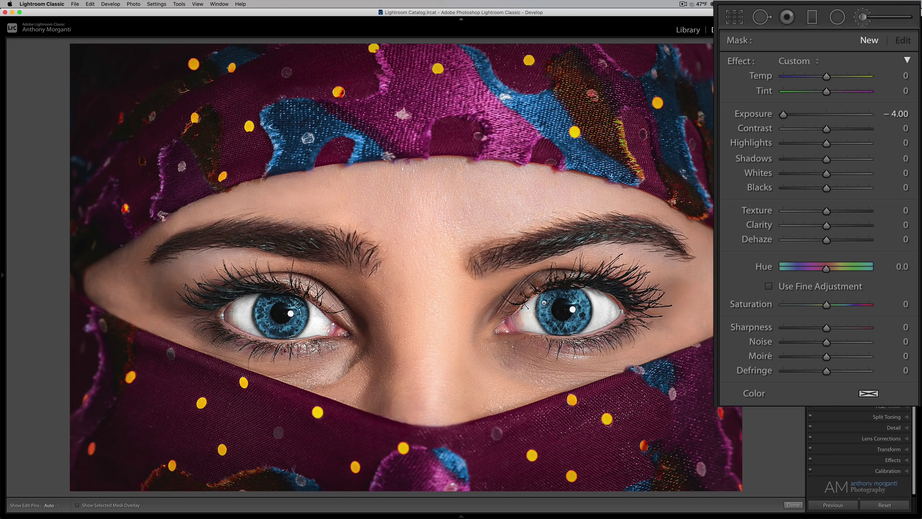
key("h")
left_click_drag(544, 303, 546, 319)
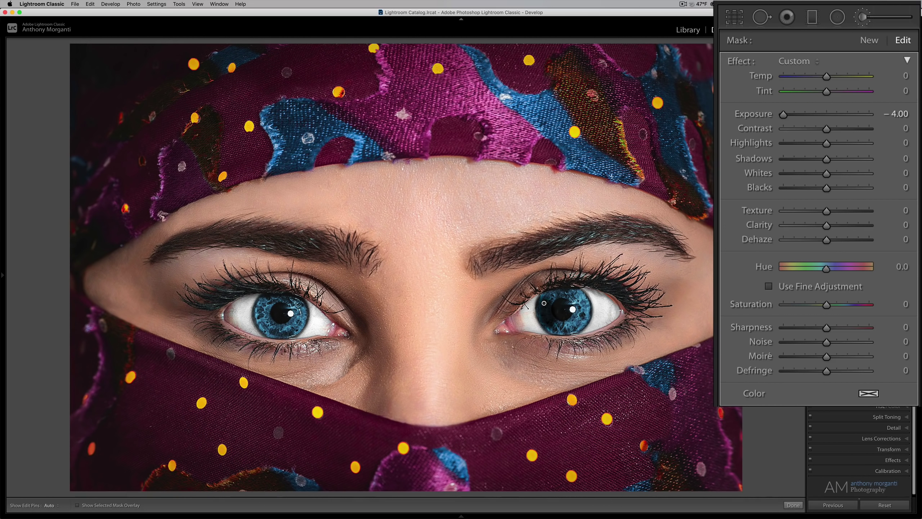
mouse_move(551, 324)
left_mouse_down()
mouse_move(585, 313)
mouse_move(568, 294)
mouse_move(545, 302)
mouse_move(563, 329)
left_mouse_up()
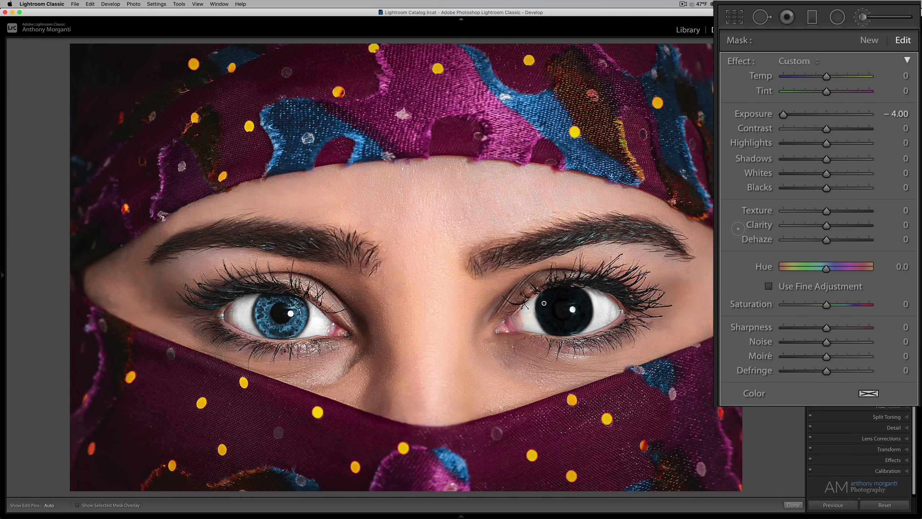
Reset the brush Exposure to 0, shift the iris hue toward green, then delete the brush adjustment.
double_click(754, 115)
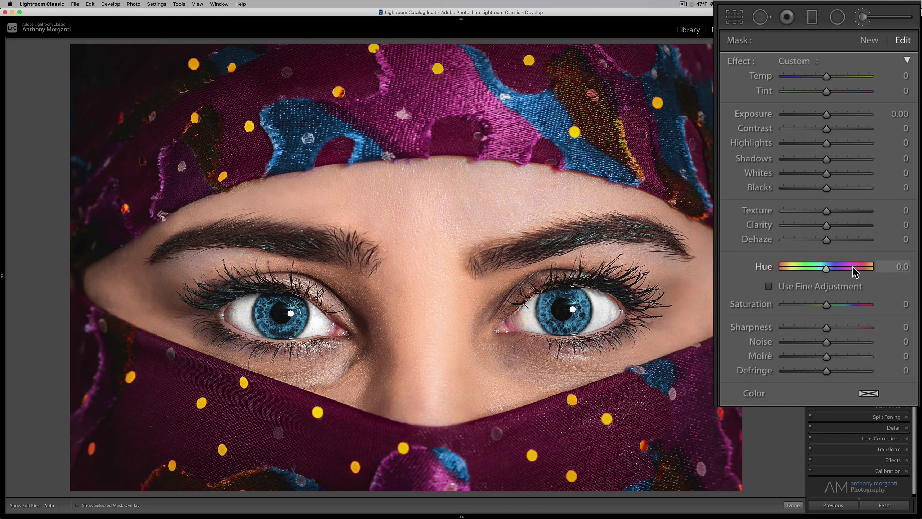
left_click_drag(826, 270, 794, 270)
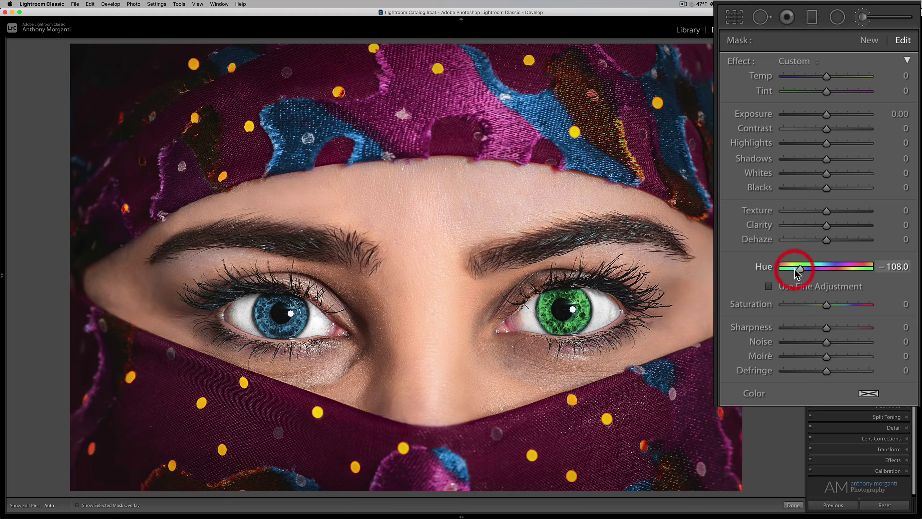
key("Delete")
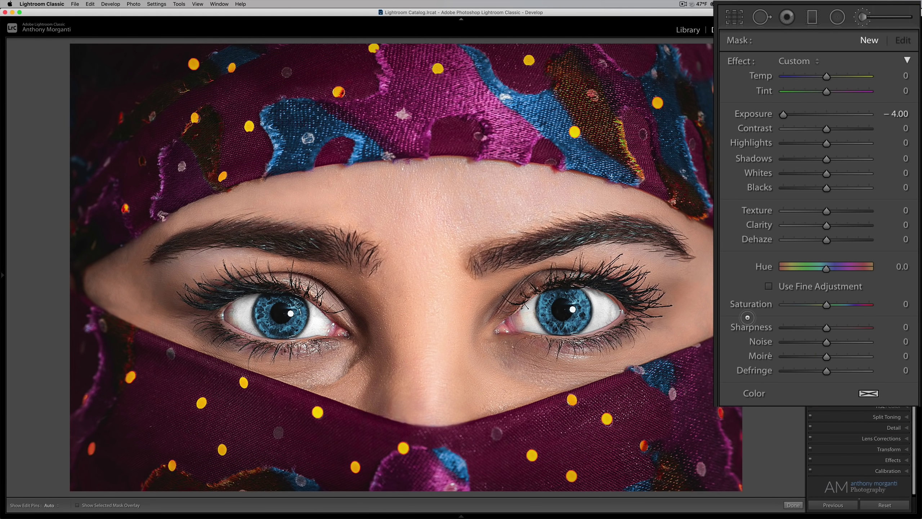
On the next roses photo, draw a −4.00 Exposure radial filter and fit the oval around the woman.
key("Right")
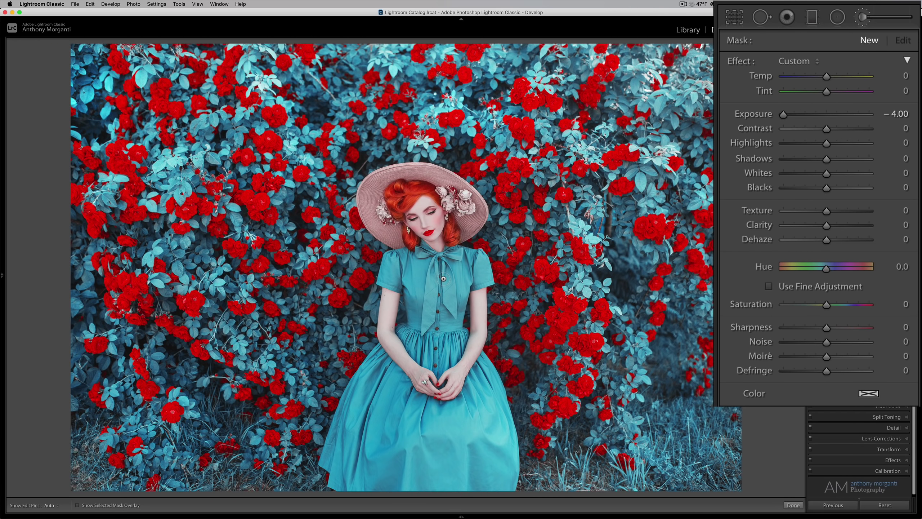
left_click(839, 16)
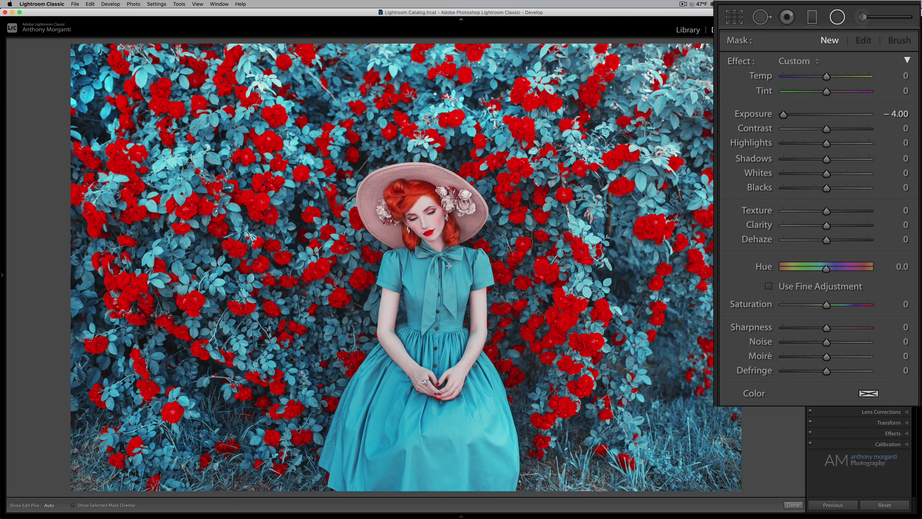
left_click_drag(426, 240, 561, 465)
left_click_drag(426, 240, 426, 330)
left_click_drag(425, 103, 426, 52)
left_click_drag(293, 329, 254, 329)
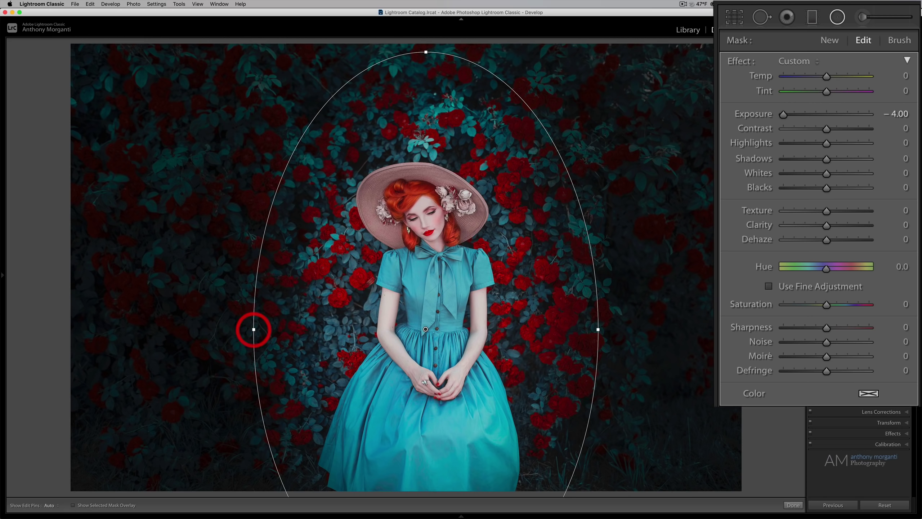
mouse_move(426, 52)
left_mouse_down()
mouse_move(421, 80)
mouse_move(426, 59)
left_mouse_up()
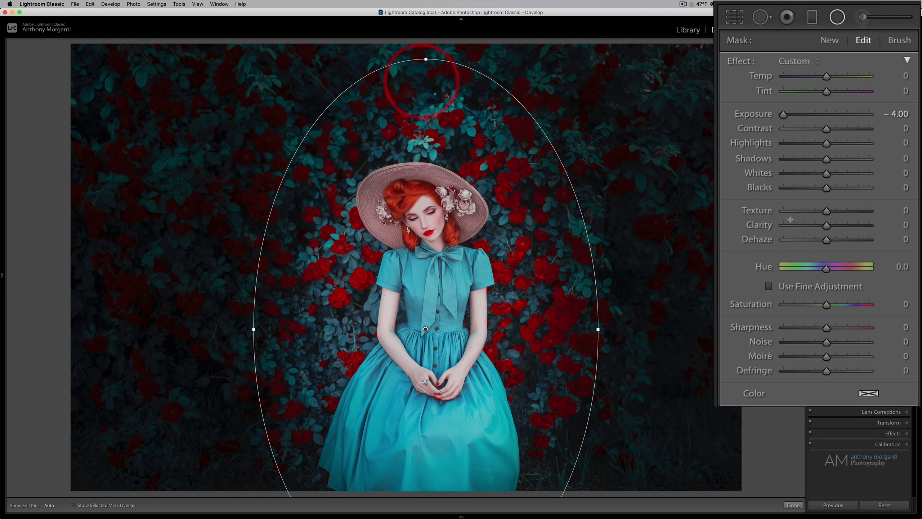
Reset the radial filter's Exposure to 0 and drag its Hue to about −58.7.
double_click(748, 115)
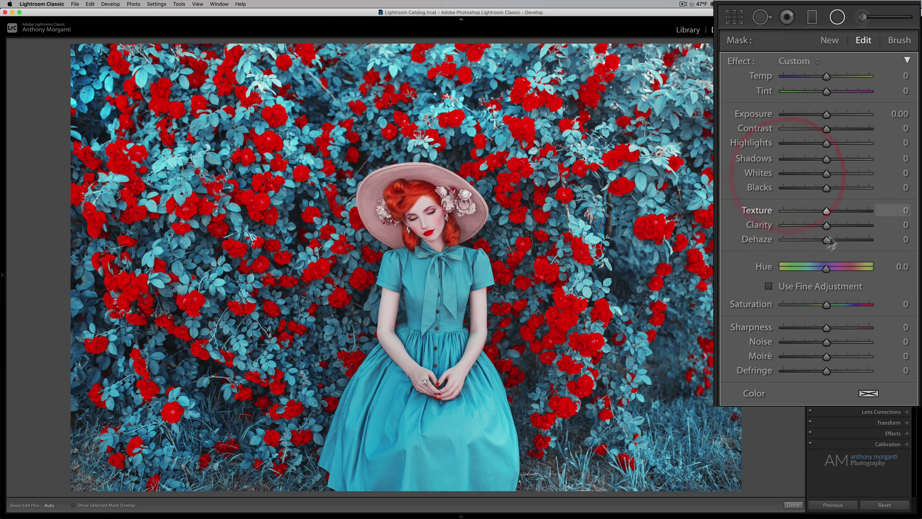
left_click_drag(823, 267, 801, 274)
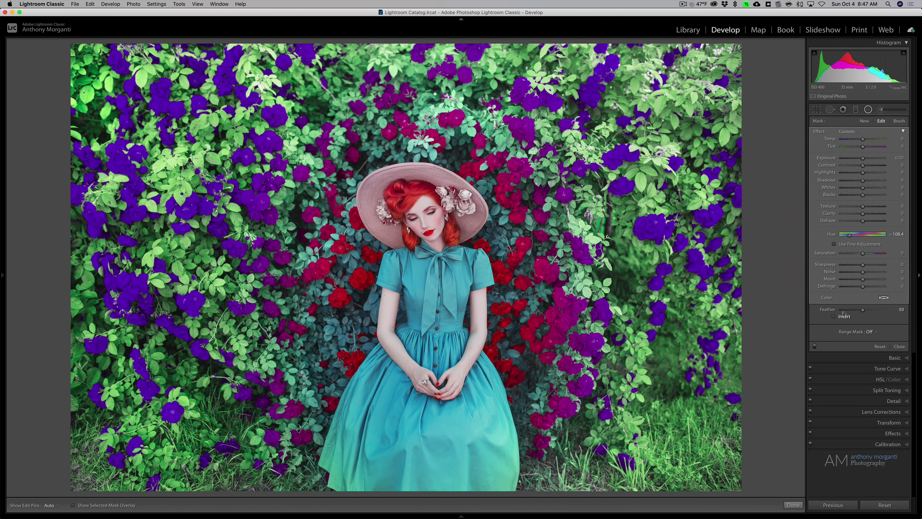
mouse_move(849, 237)
left_mouse_down()
mouse_move(872, 236)
mouse_move(844, 237)
mouse_move(857, 236)
left_mouse_up()
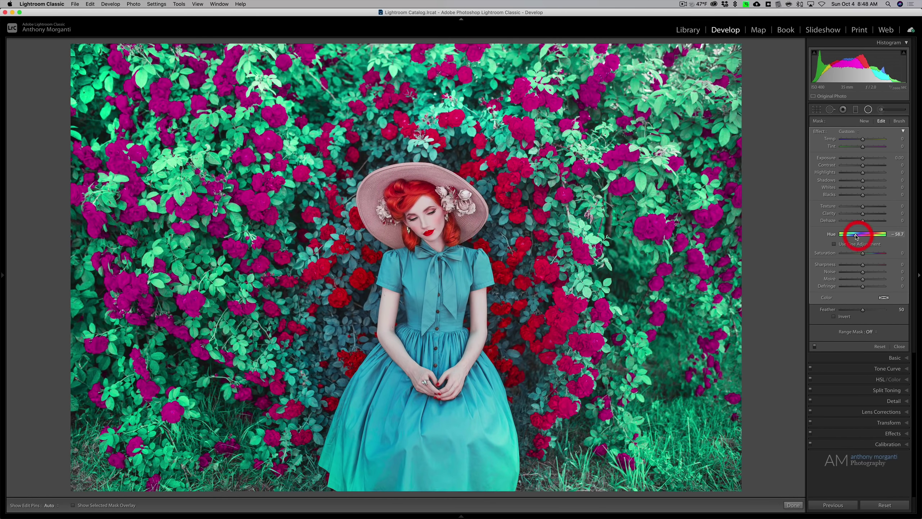
Add a Color range mask sampled from the photo and refine the roses' Hue to −65.3.
left_click(866, 342)
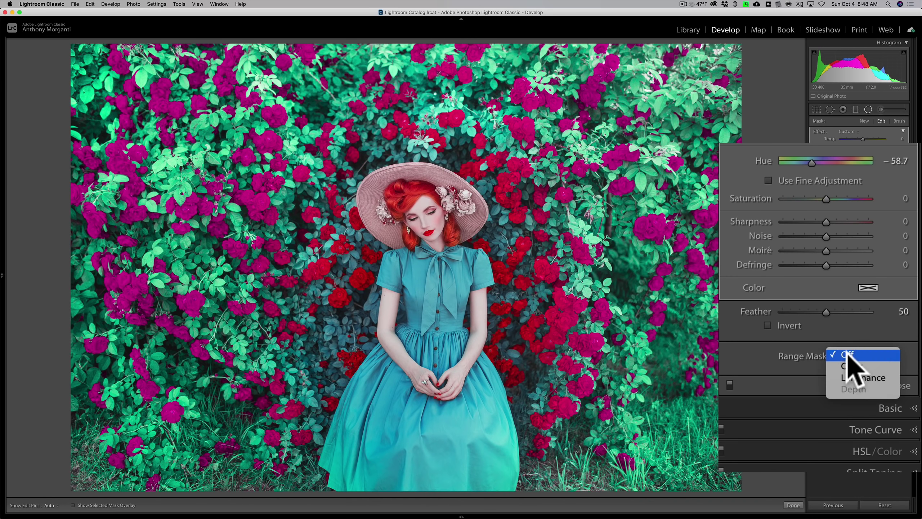
left_click(846, 363)
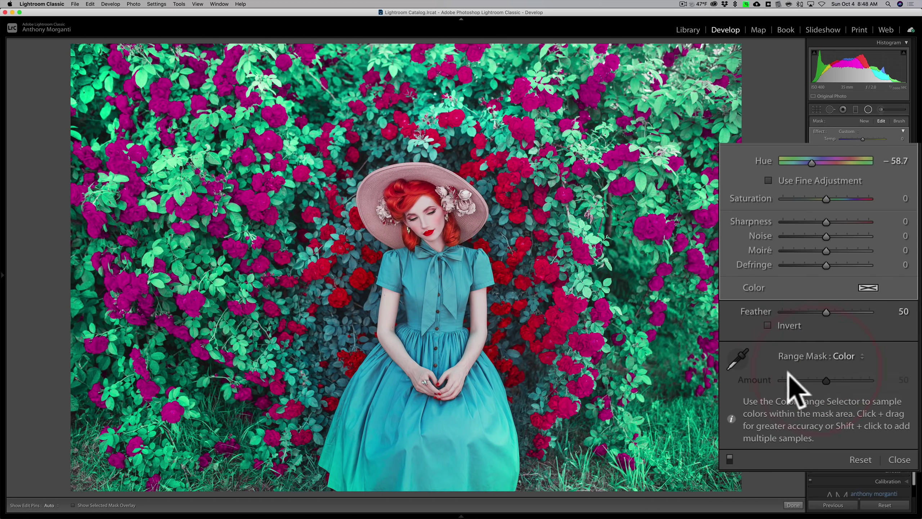
left_click(738, 358)
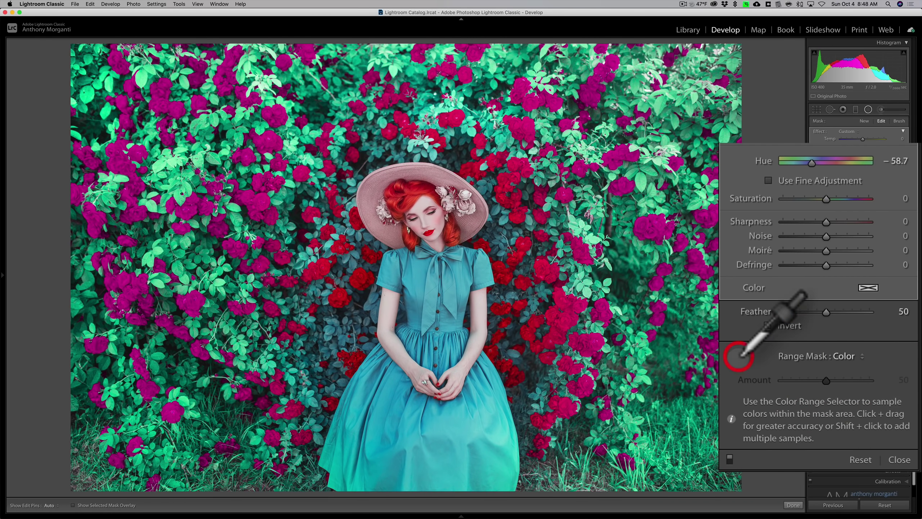
left_click(632, 184)
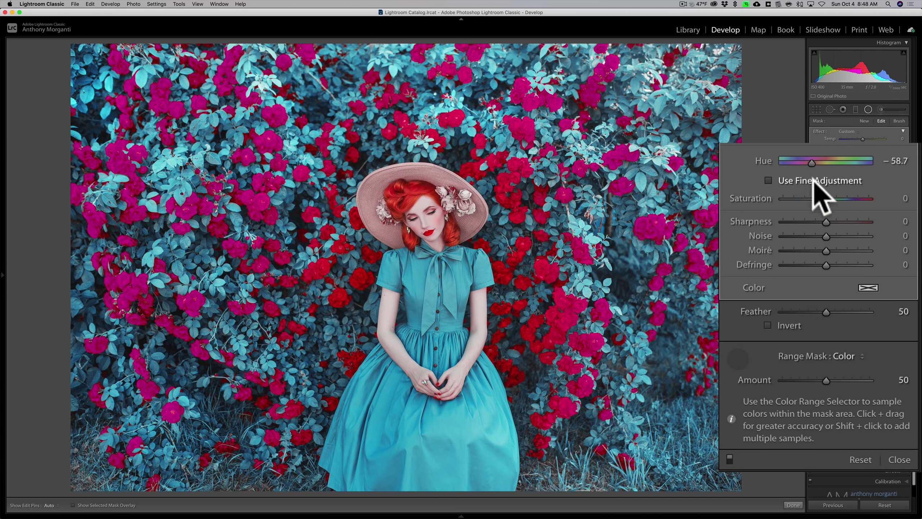
mouse_move(812, 164)
left_mouse_down()
mouse_move(837, 165)
mouse_move(809, 163)
left_mouse_up()
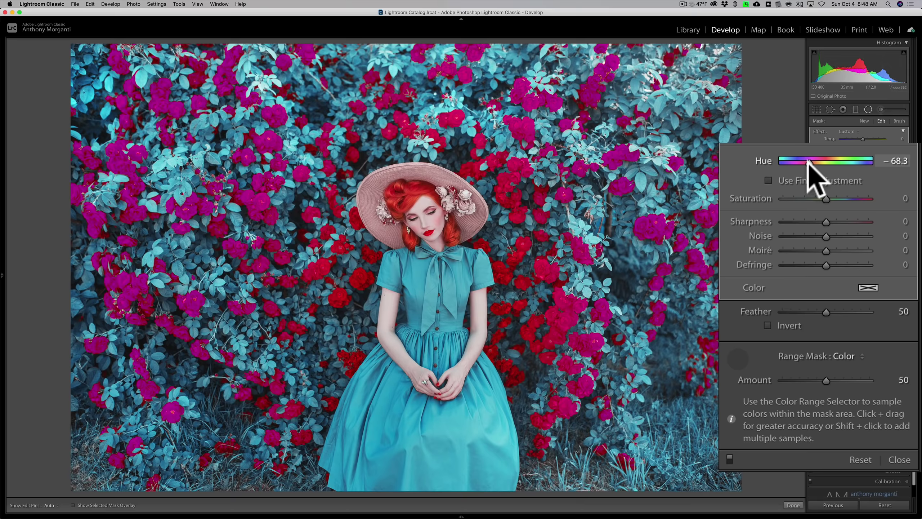
mouse_move(808, 161)
left_mouse_down()
mouse_move(864, 161)
mouse_move(797, 163)
mouse_move(811, 164)
left_mouse_up()
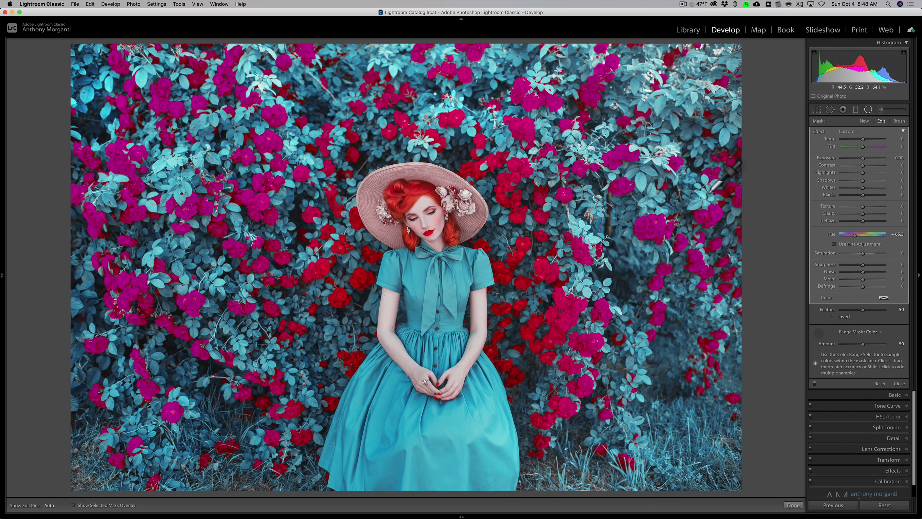
Set Highlights 52 and Exposure 0.41, adjust Saturation, set Hue to −48.9, and return the eyedropper.
left_click(873, 171)
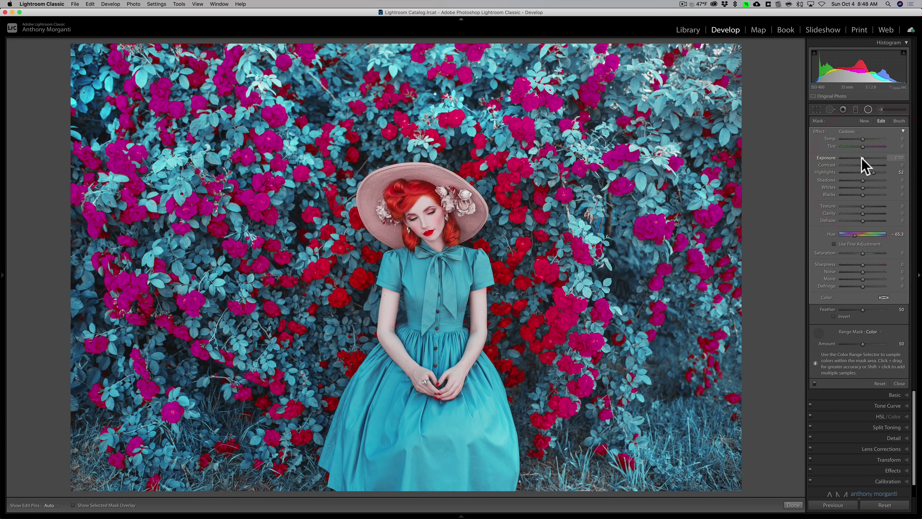
left_click(866, 158)
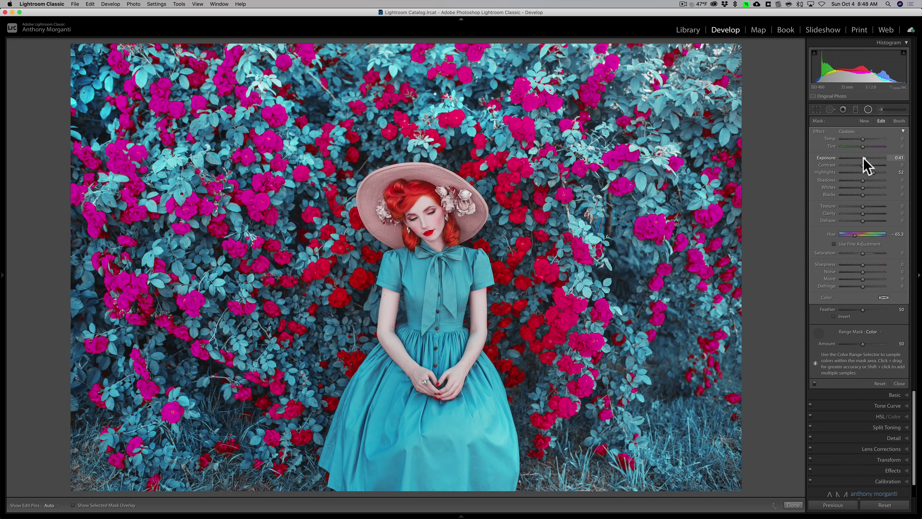
left_click(865, 159)
mouse_move(861, 253)
left_mouse_down()
mouse_move(880, 253)
mouse_move(849, 253)
mouse_move(862, 253)
mouse_move(856, 235)
left_mouse_up()
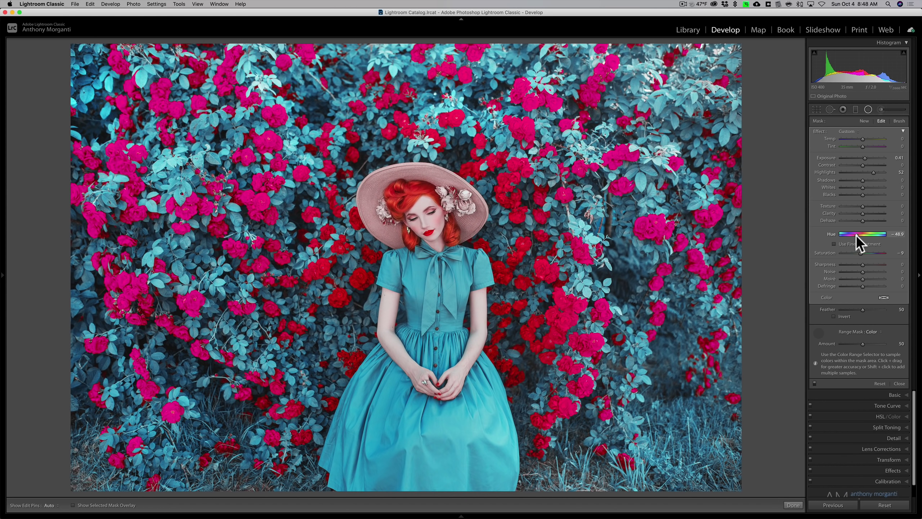
left_click(856, 235)
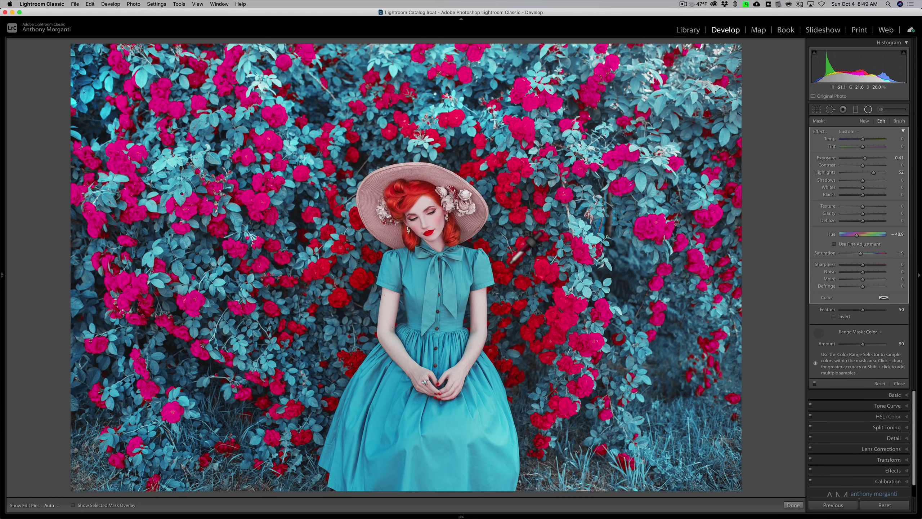
left_click(819, 332)
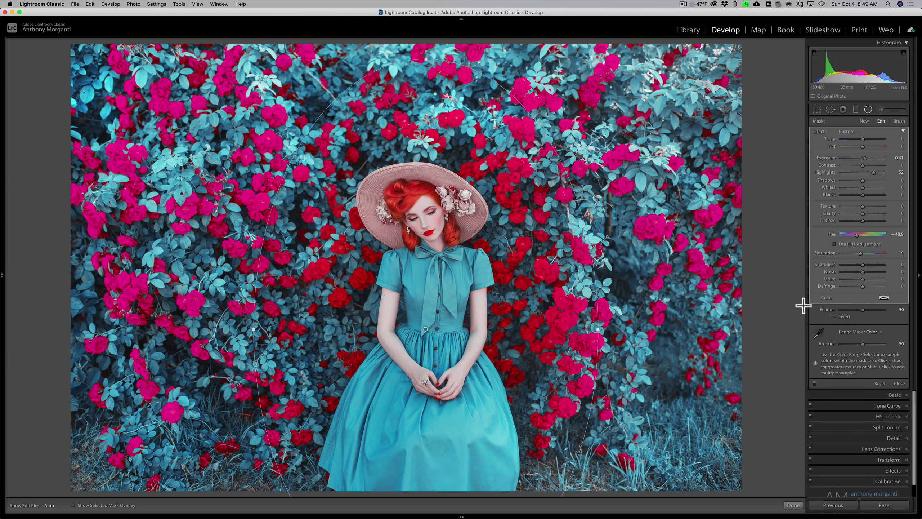
Reset the mask, move to the laptop photo, and draw then delete a radial and a graduated filter.
left_click(879, 383)
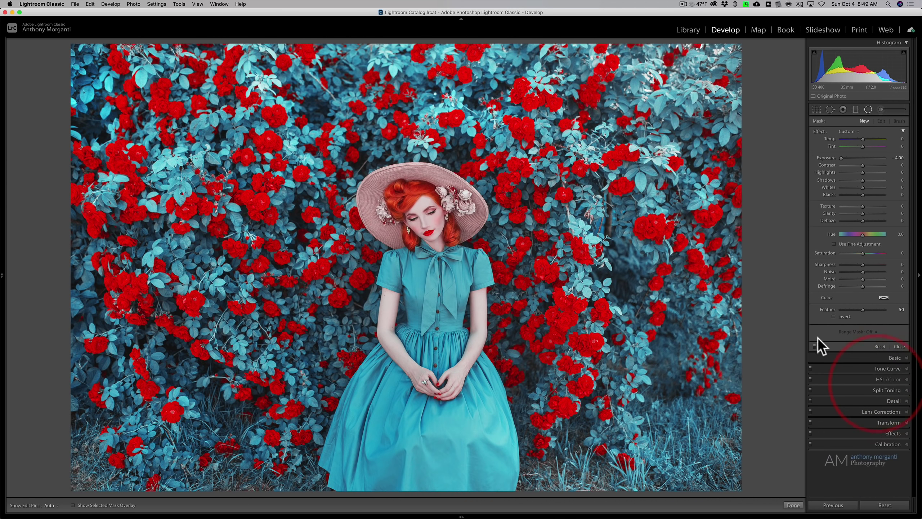
key("Right")
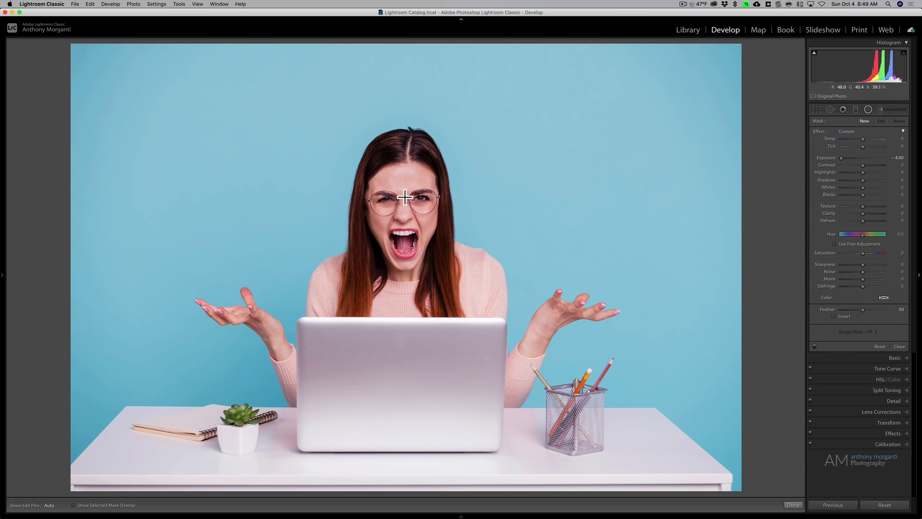
left_click_drag(404, 196, 418, 256)
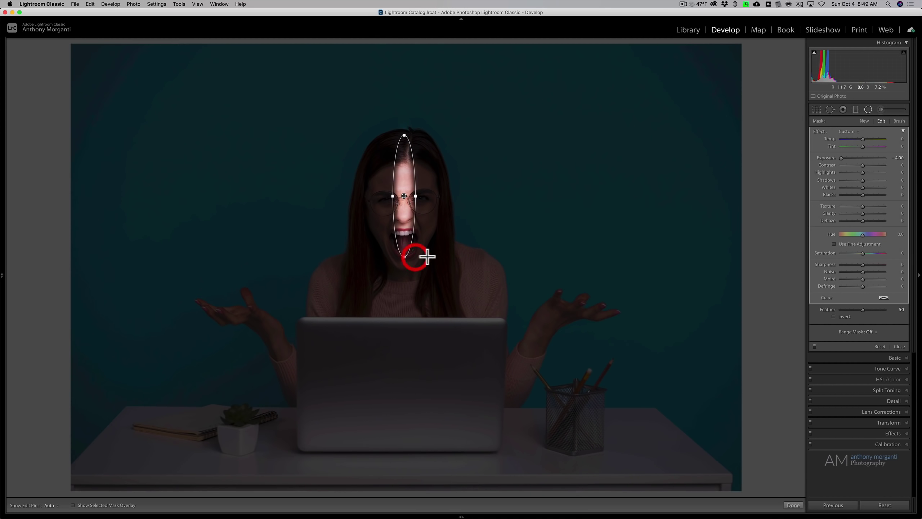
key("BackSpace")
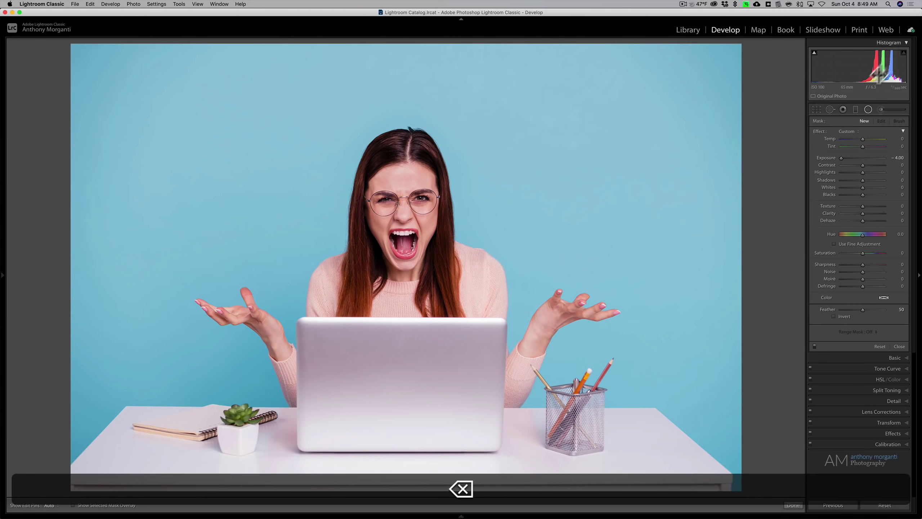
left_click(856, 109)
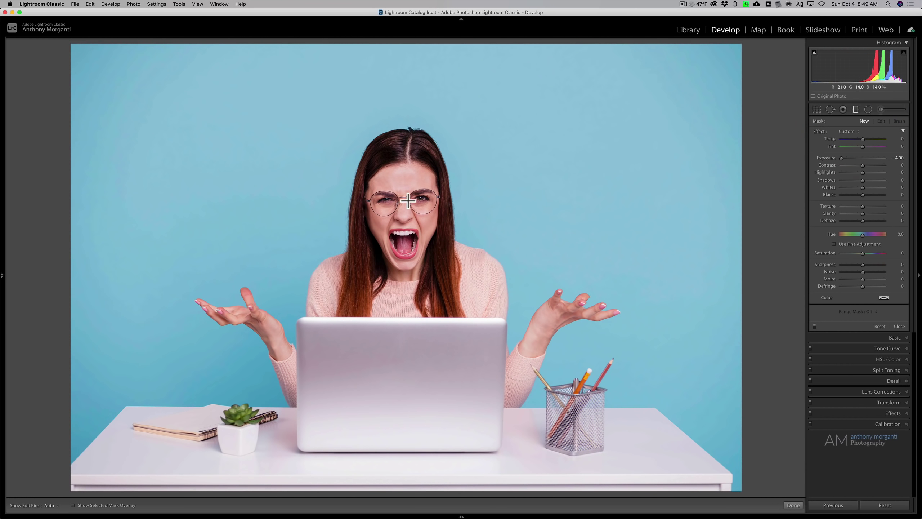
left_click_drag(409, 232, 410, 266)
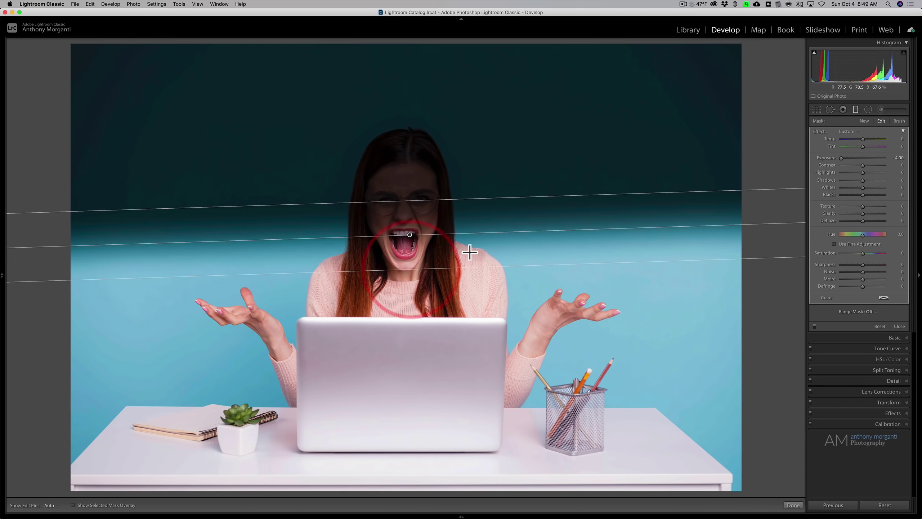
key("BackSpace")
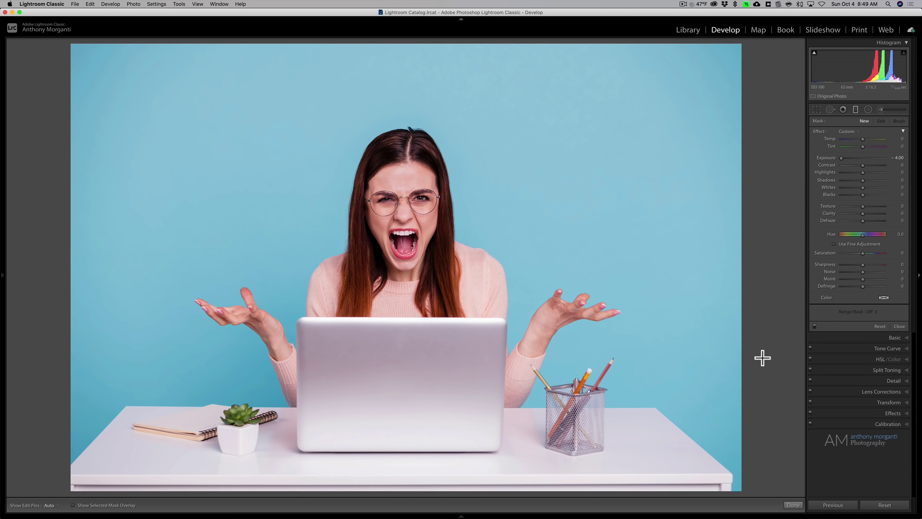
Drag a full-frame graduated filter, reset its Exposure to 0 and set Hue to 154.9.
left_click_drag(762, 358, 767, 358)
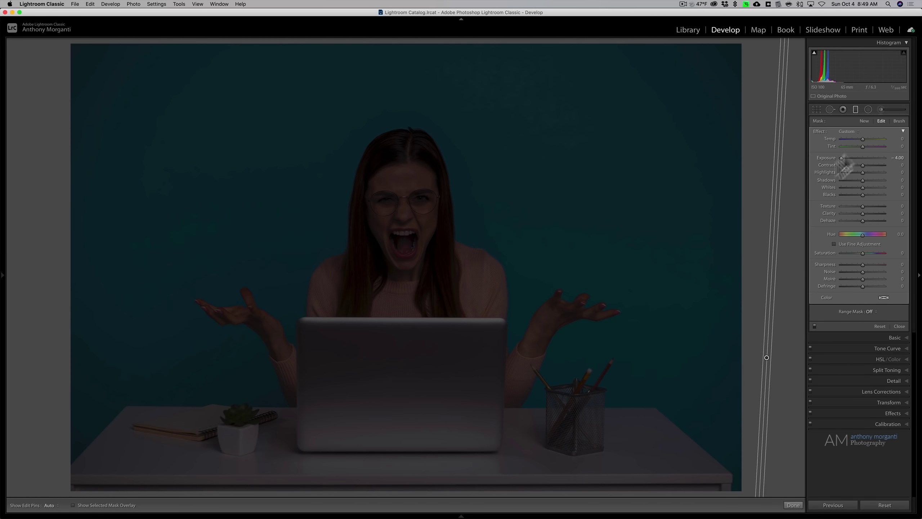
double_click(828, 156)
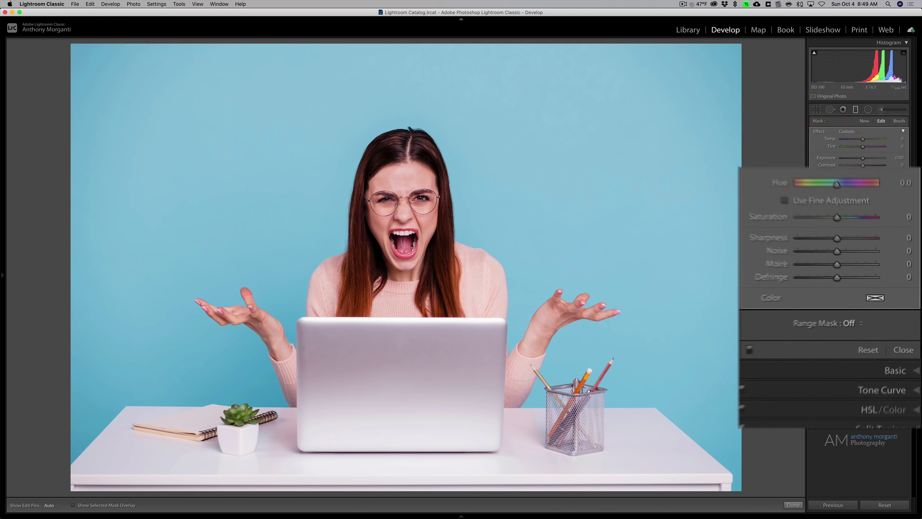
left_click_drag(862, 234, 873, 234)
left_click_drag(854, 174, 864, 173)
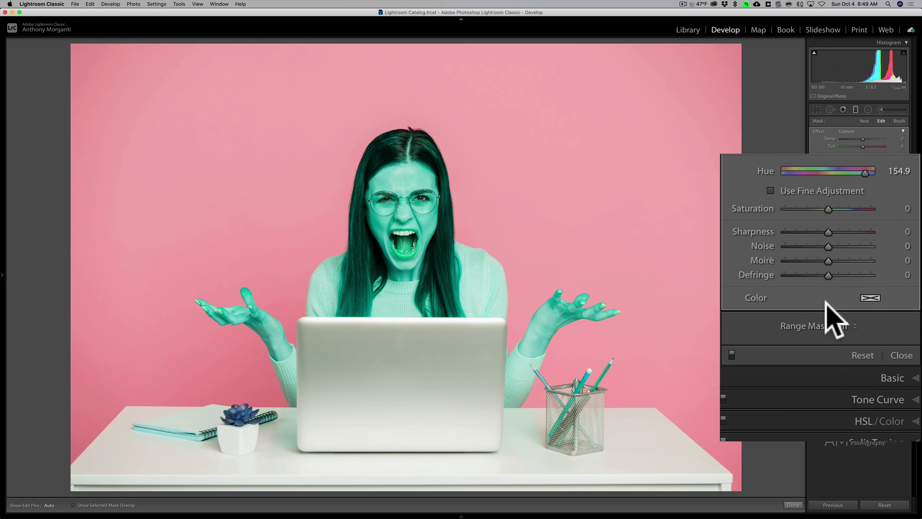
Add a Color range mask sampled from the backdrop, plus samples at top-right and left of the head.
left_click(843, 319)
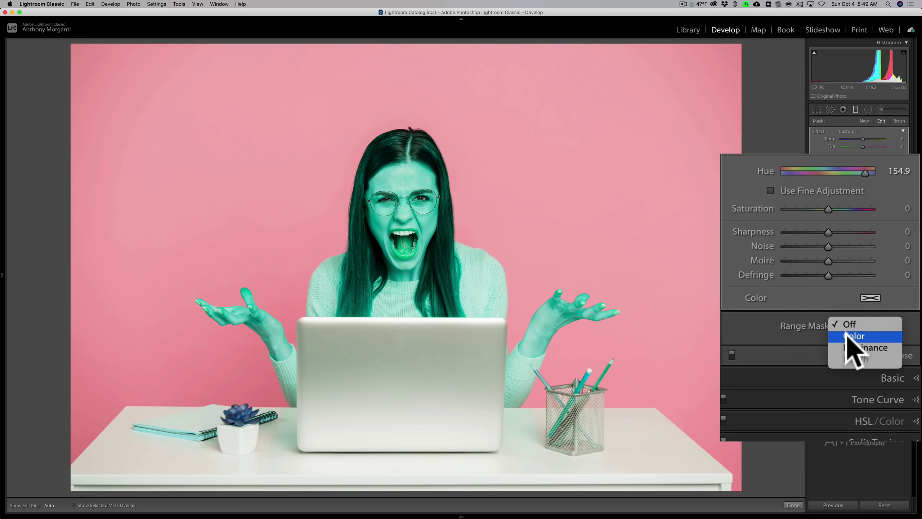
left_click(841, 336)
left_click(740, 328)
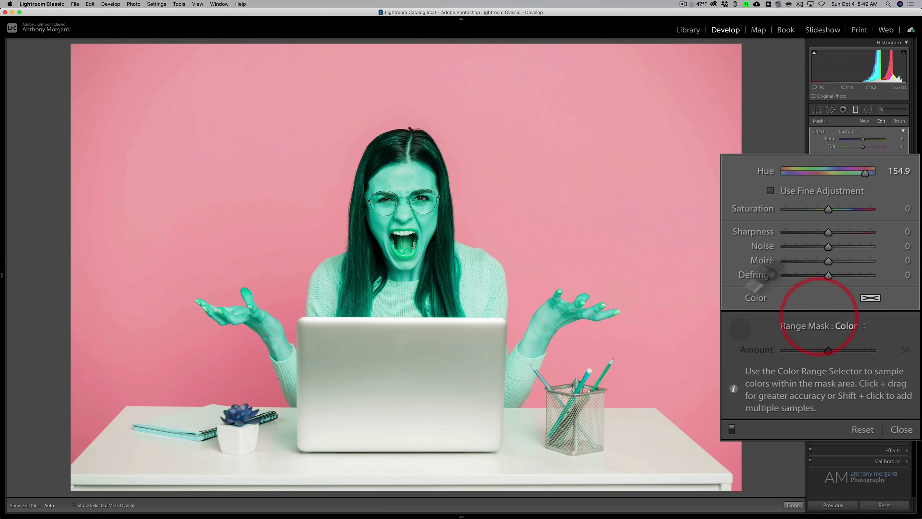
left_click(571, 163)
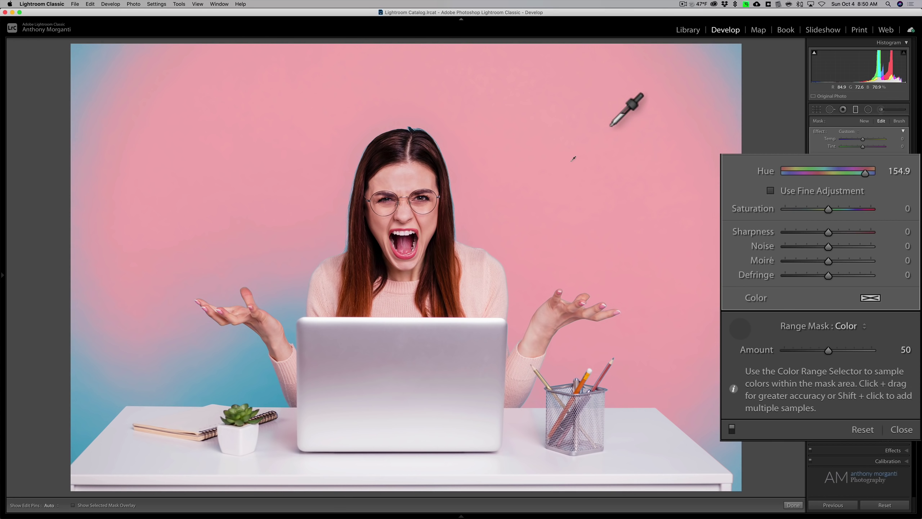
key("shift")
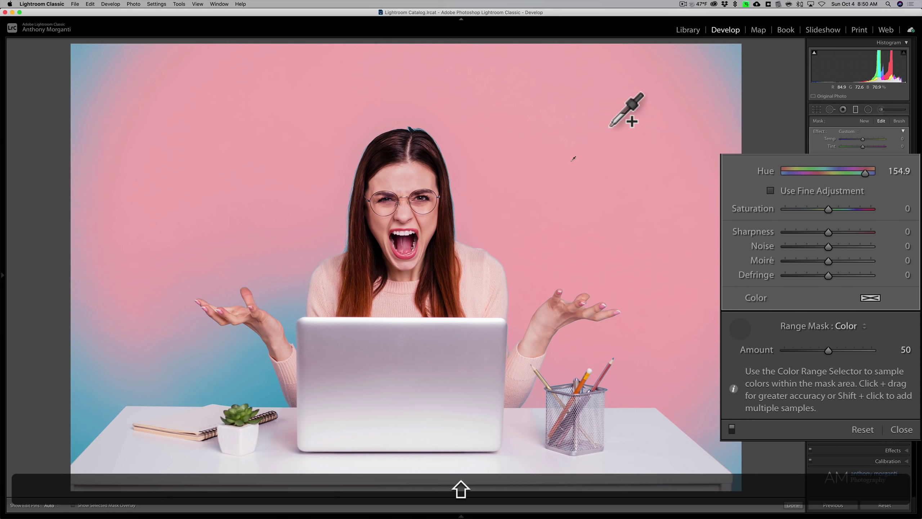
left_click(734, 54, "shift")
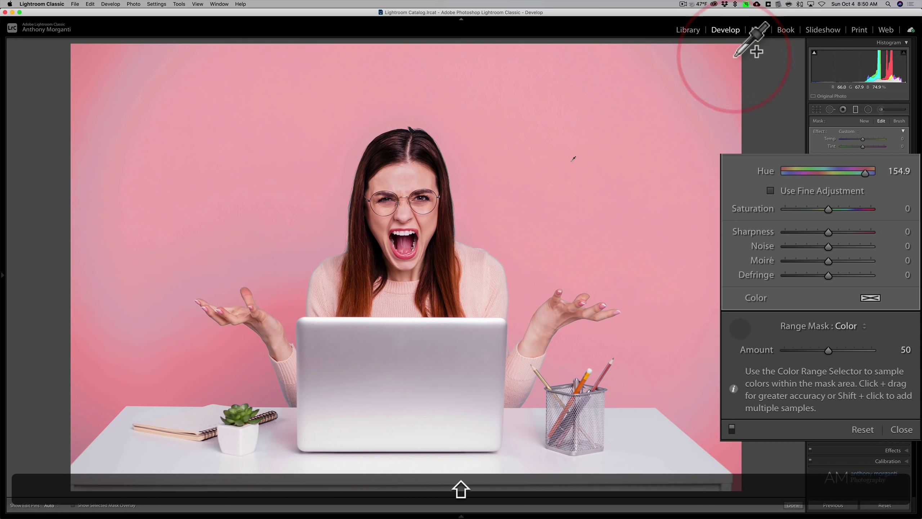
left_click(301, 260, "shift")
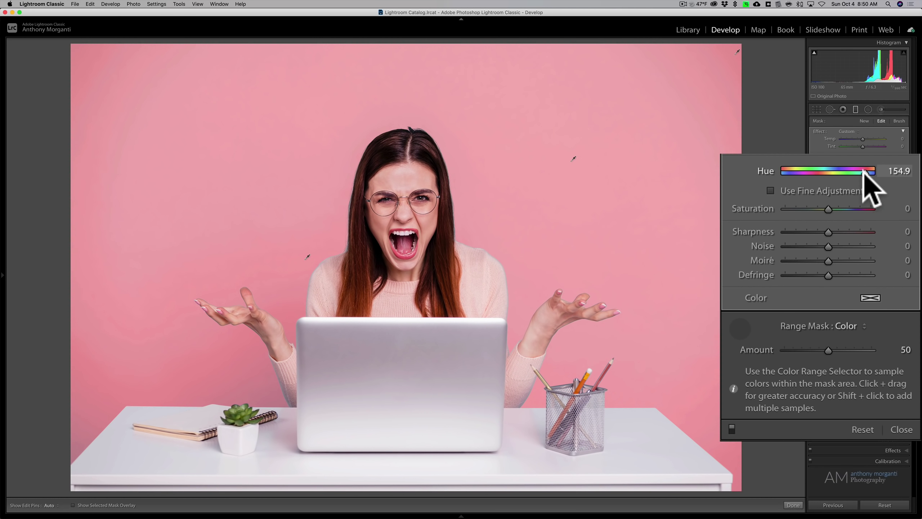
Fine-tune the Hue to 159.6 and toggle the filter off and on to compare.
mouse_move(863, 172)
left_mouse_down()
mouse_move(832, 172)
mouse_move(867, 172)
left_mouse_up()
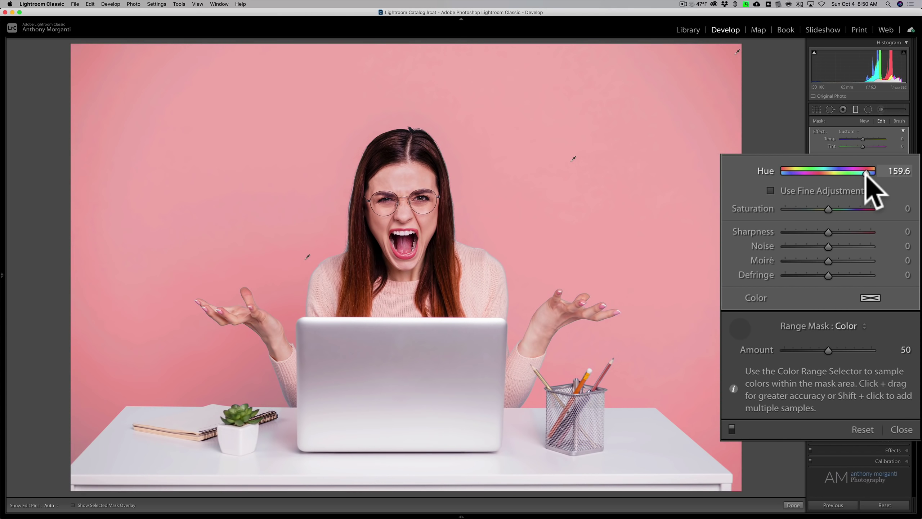
left_click(732, 427)
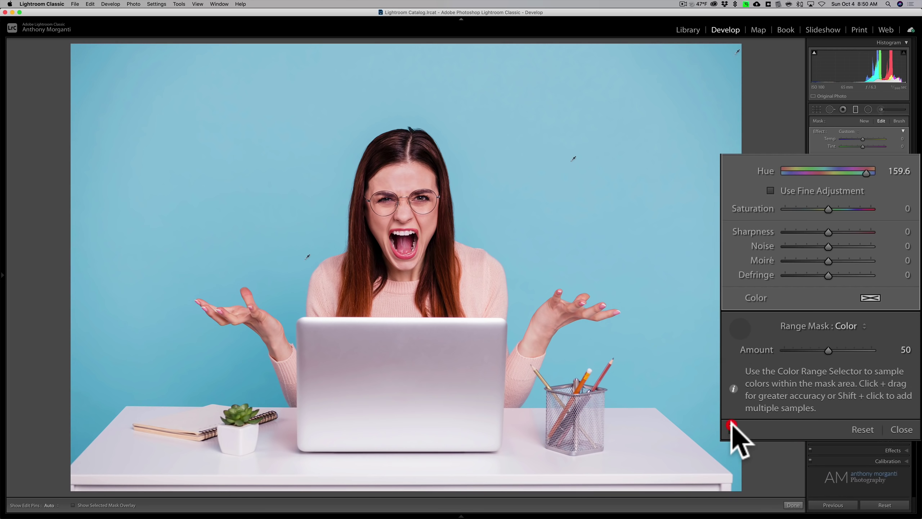
left_click(731, 426)
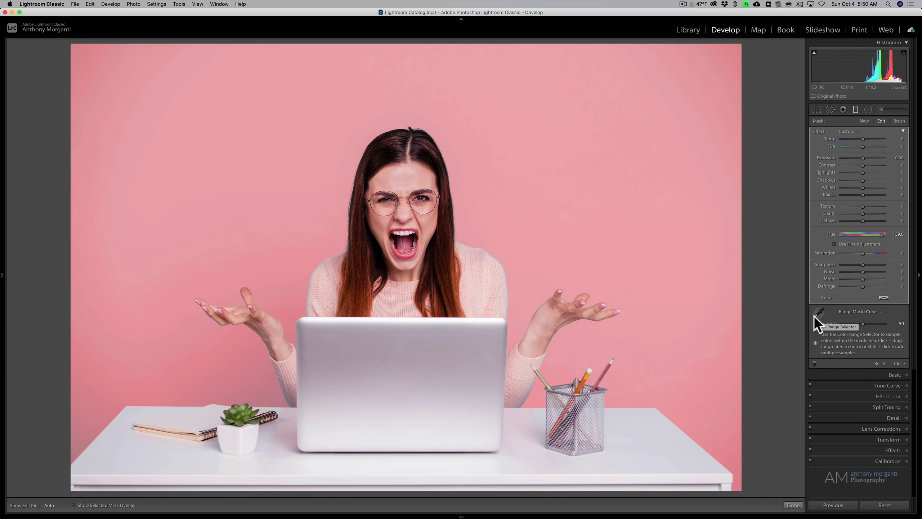
Open the photo of the couple against the white brick wall from the filmstrip.
key("Right")
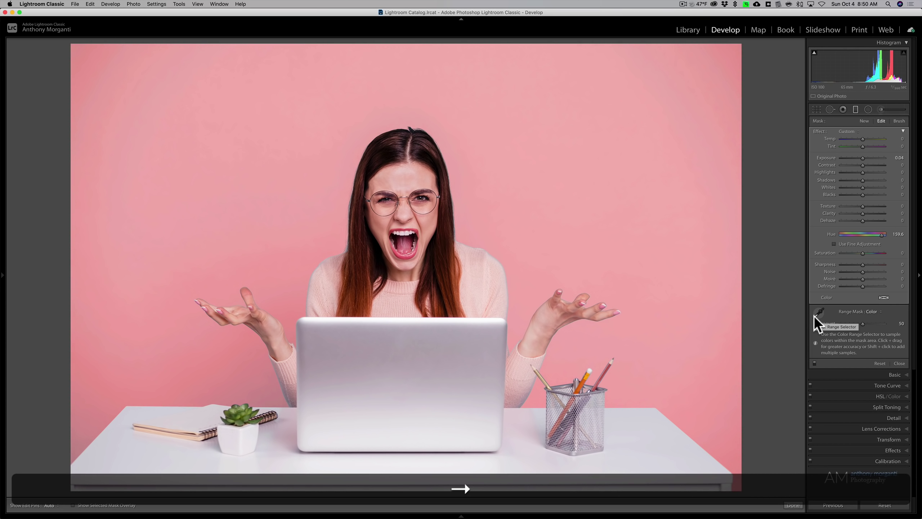
left_click(461, 515)
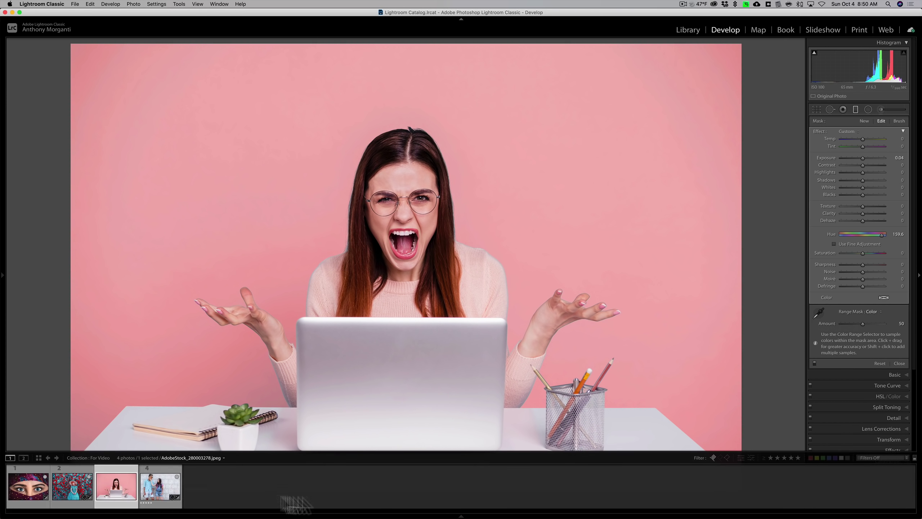
left_click(166, 484)
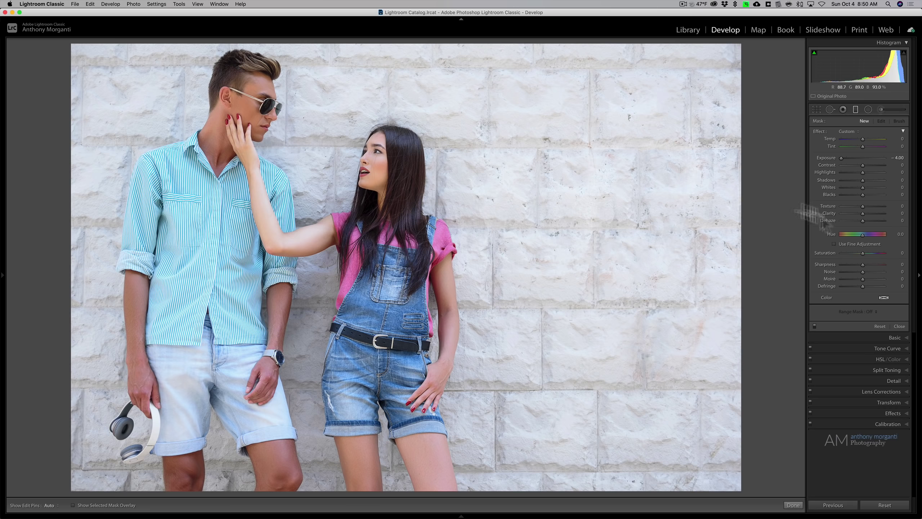
Add a full-frame graduated filter with Exposure 0, Hue 135.0 and Saturation 0, tinting the wall pink.
left_click_drag(765, 257, 769, 255)
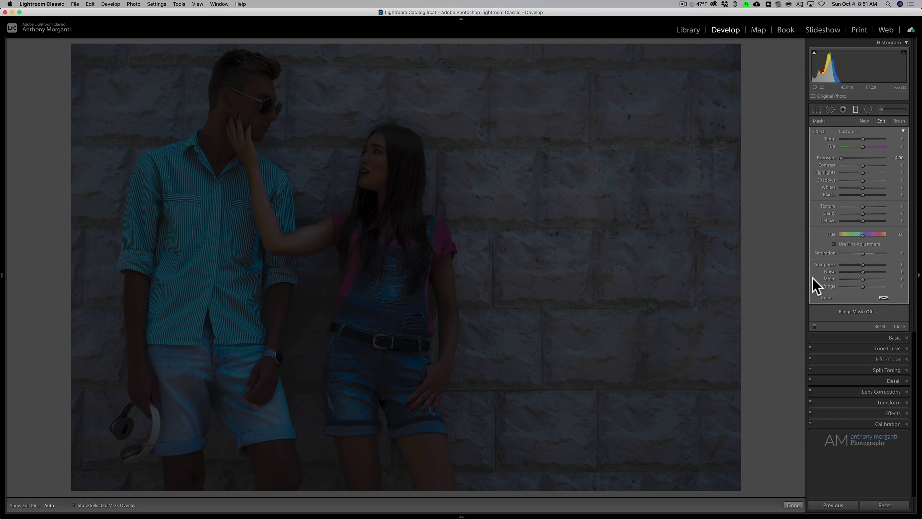
double_click(831, 158)
mouse_move(863, 234)
left_mouse_down()
mouse_move(885, 235)
mouse_move(843, 235)
mouse_move(889, 234)
mouse_move(842, 235)
mouse_move(880, 234)
left_mouse_up()
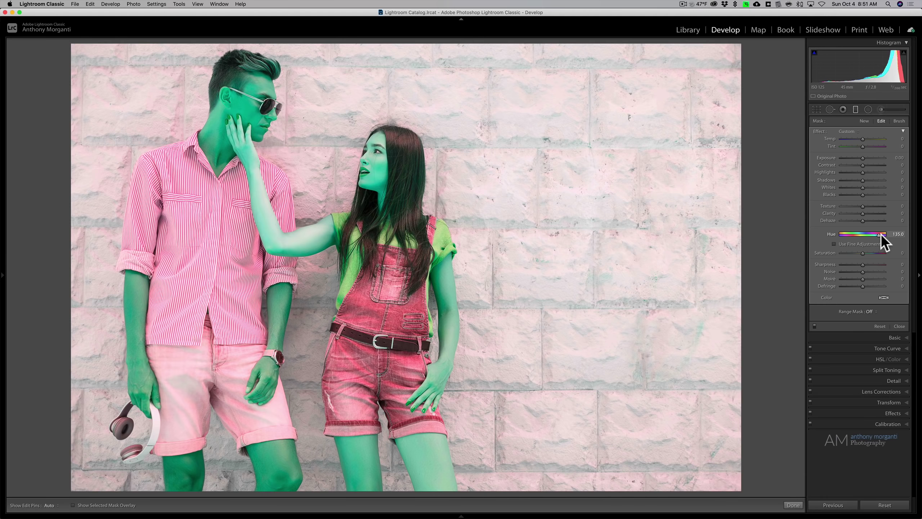
mouse_move(863, 253)
left_mouse_down()
mouse_move(893, 251)
mouse_move(865, 253)
left_mouse_up()
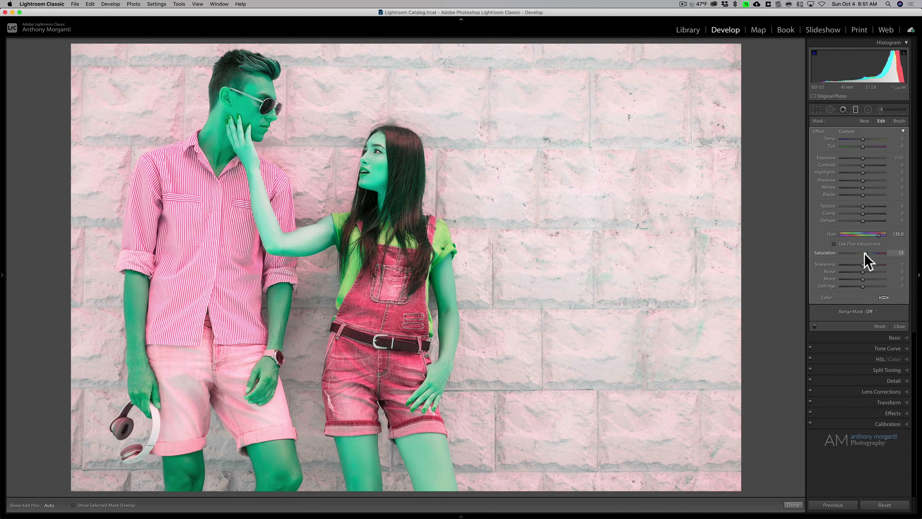
double_click(824, 252)
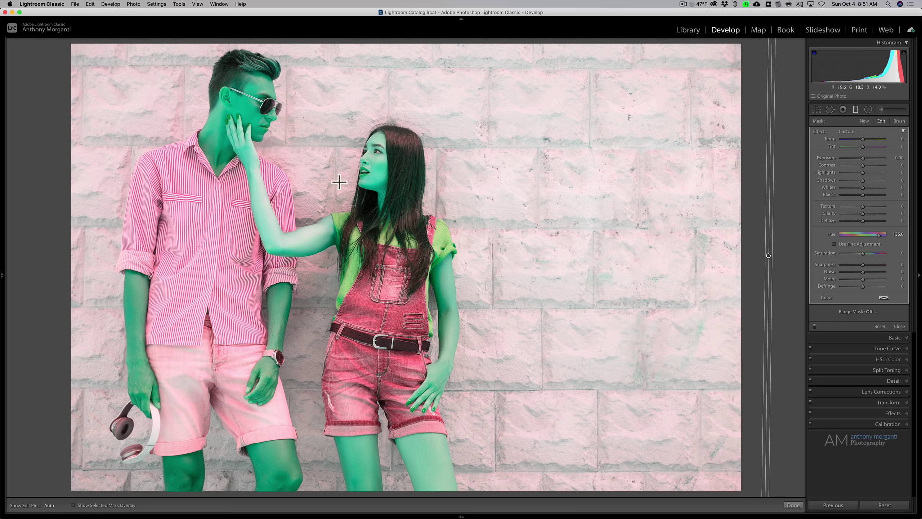
Set the filter's Range Mask to Color, sampled from the brick wall.
left_click(870, 309)
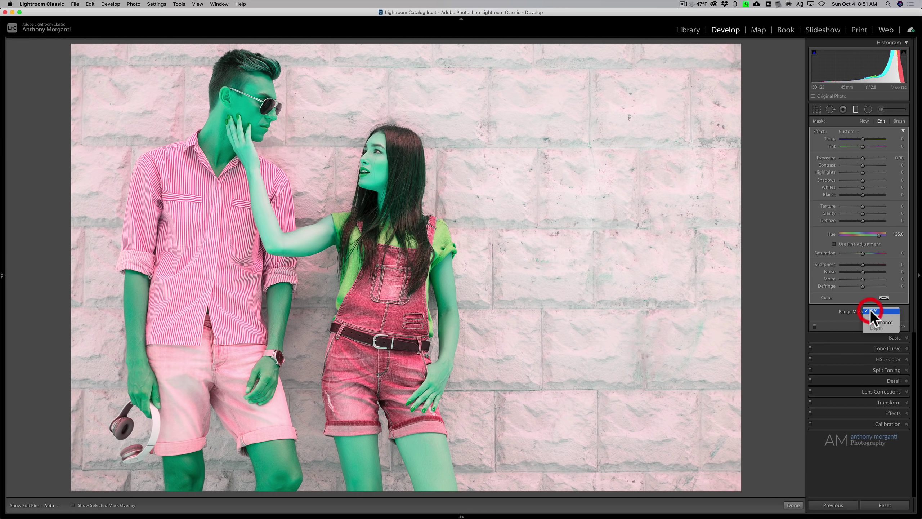
left_click(871, 314)
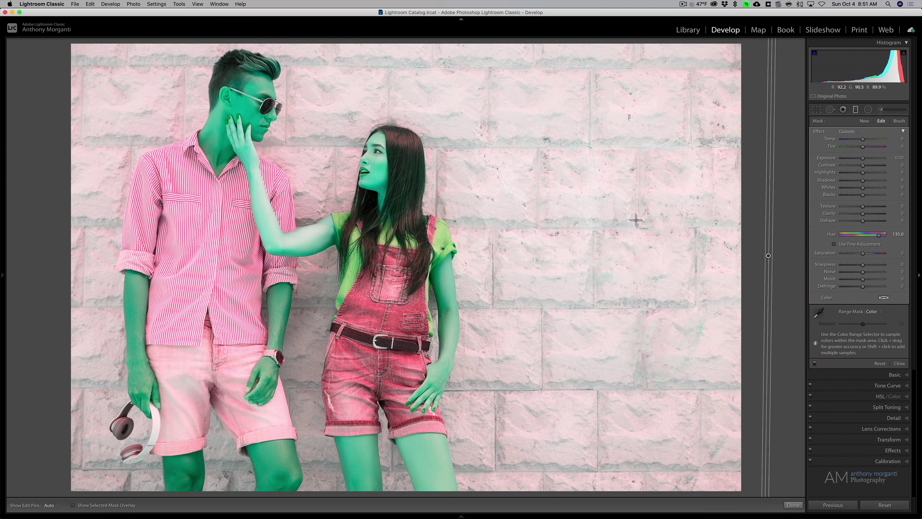
left_click(819, 313)
left_click(591, 206)
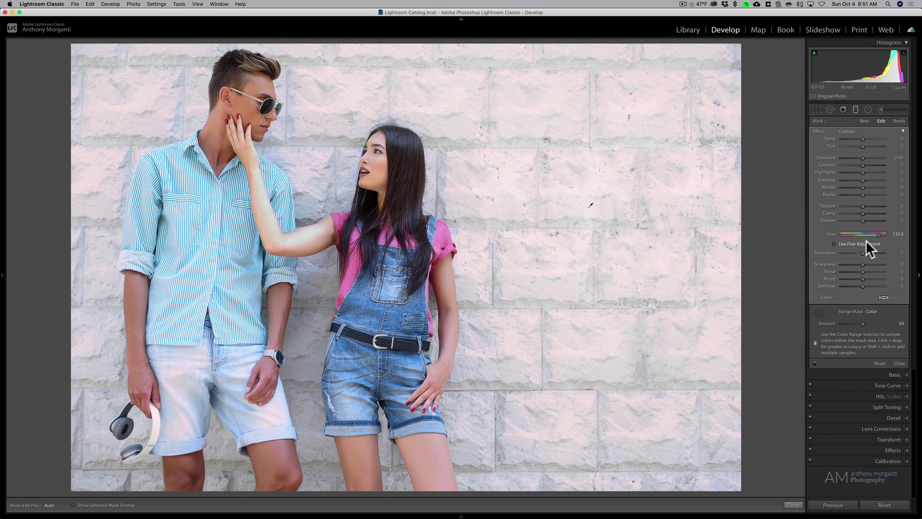
Try different filter Hue values, such as -56.3, to test the tint on the colorless wall.
mouse_move(869, 235)
left_mouse_down()
mouse_move(889, 236)
mouse_move(860, 238)
left_mouse_up()
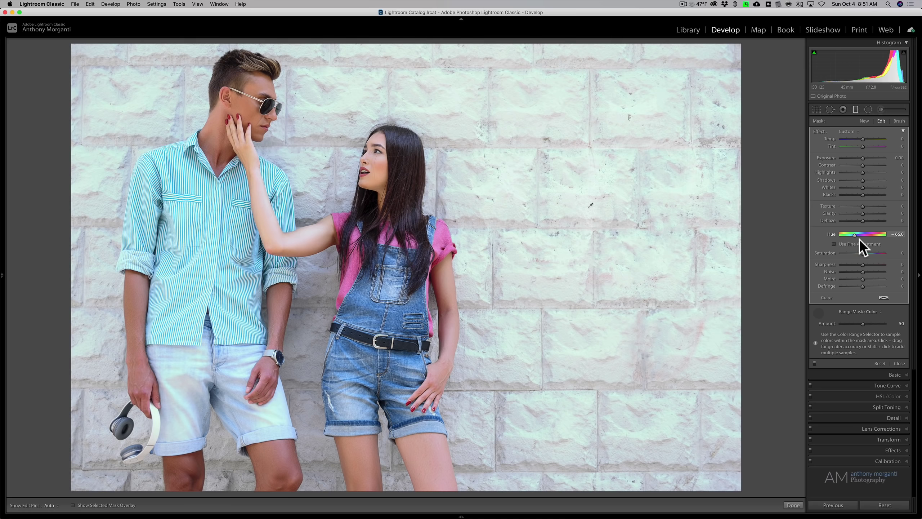
left_click(859, 240)
mouse_move(856, 234)
left_mouse_down()
mouse_move(871, 233)
mouse_move(857, 236)
left_mouse_up()
Browse from the pink-background photo to the eyes close-up, then settle on the roses photo.
left_click(819, 313)
key("Left")
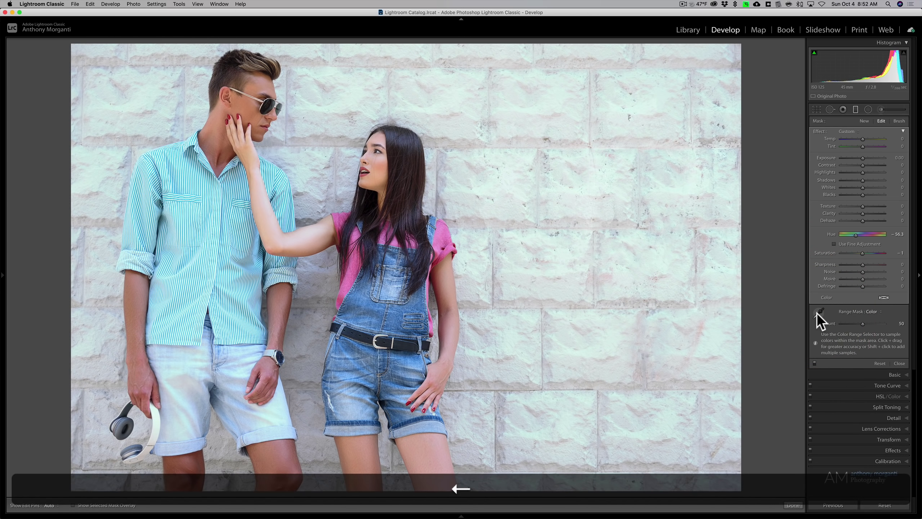
mouse_move(289, 513)
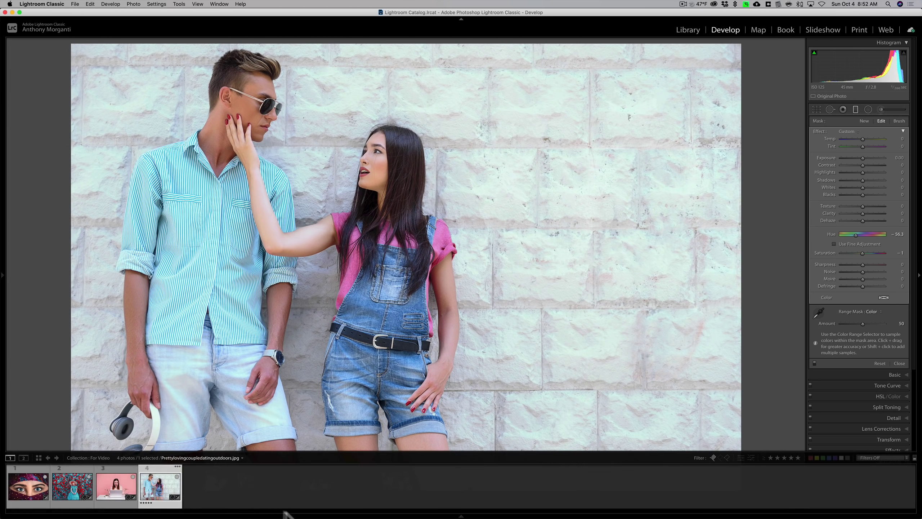
left_click(110, 488)
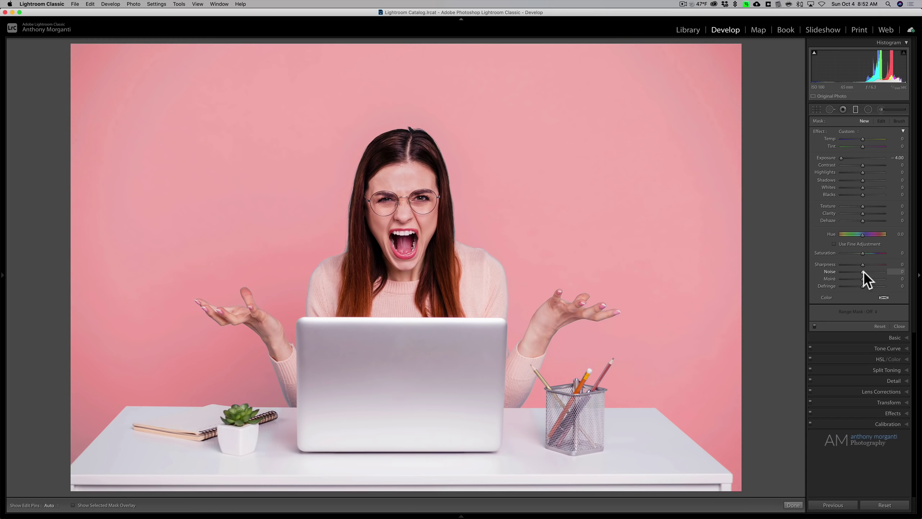
key("Left")
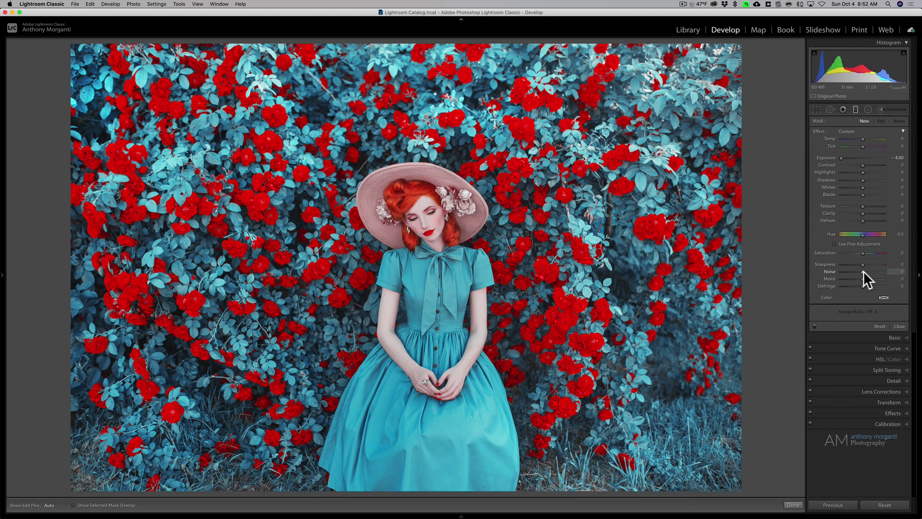
key("Left")
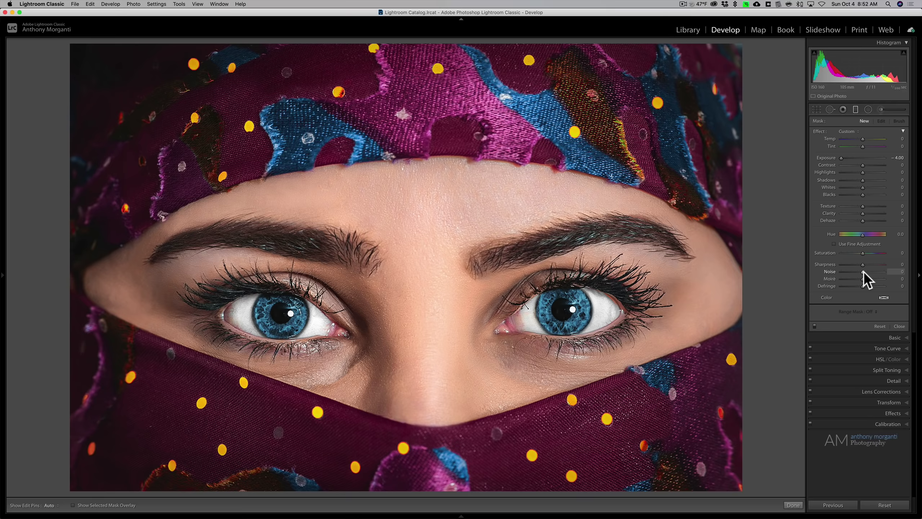
key("Right")
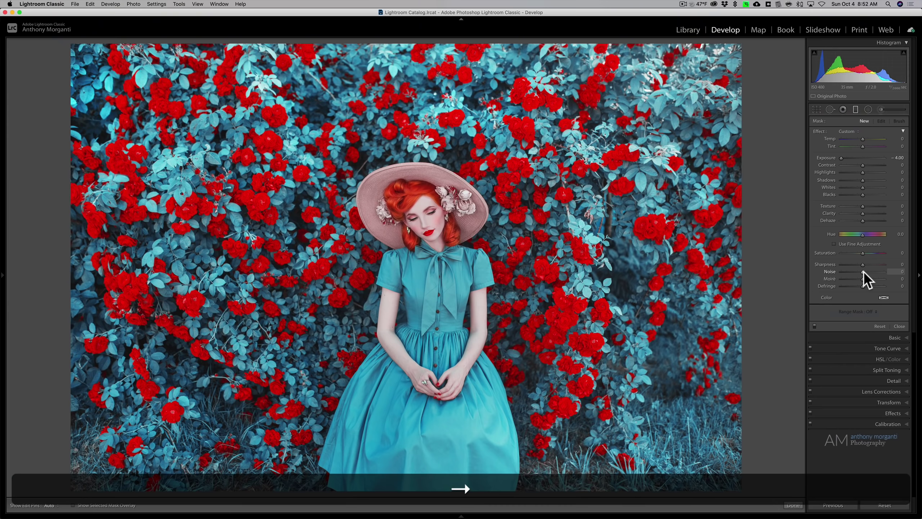